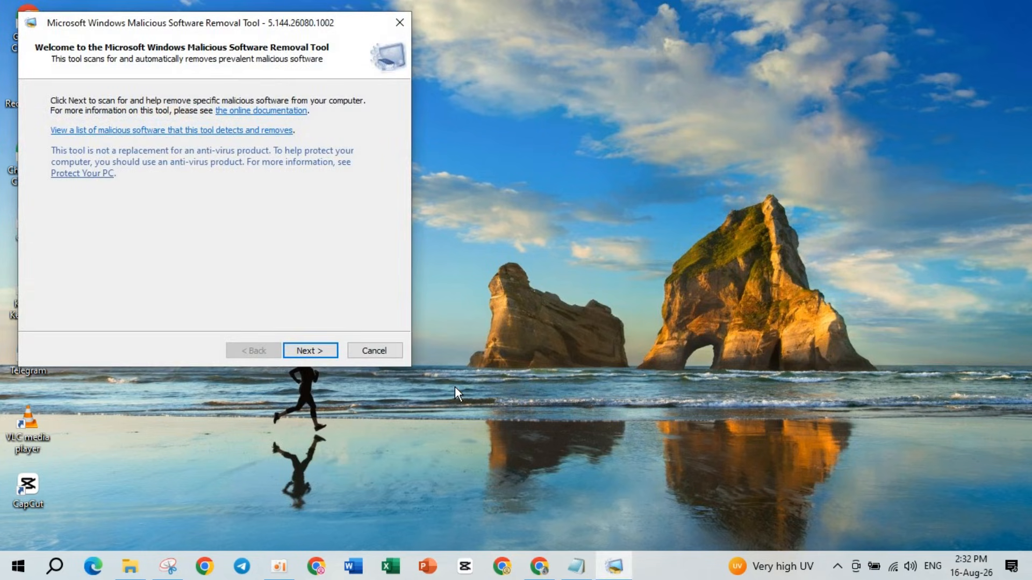
# - Run a quick scan with the Malicious Software Removal Tool and finish the wizard once the scan is complete
pyautogui.click(322, 353)
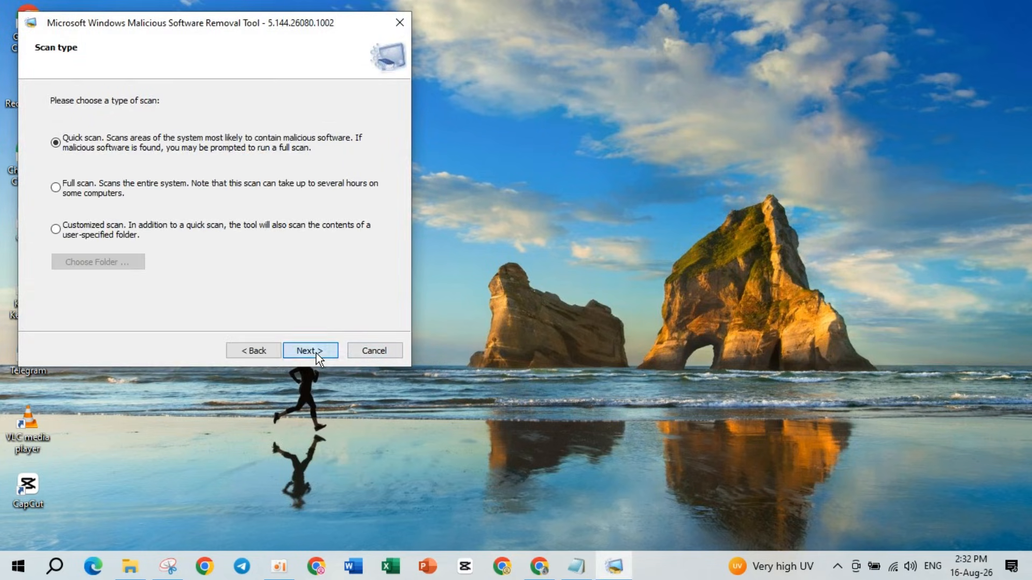
pyautogui.click(316, 353)
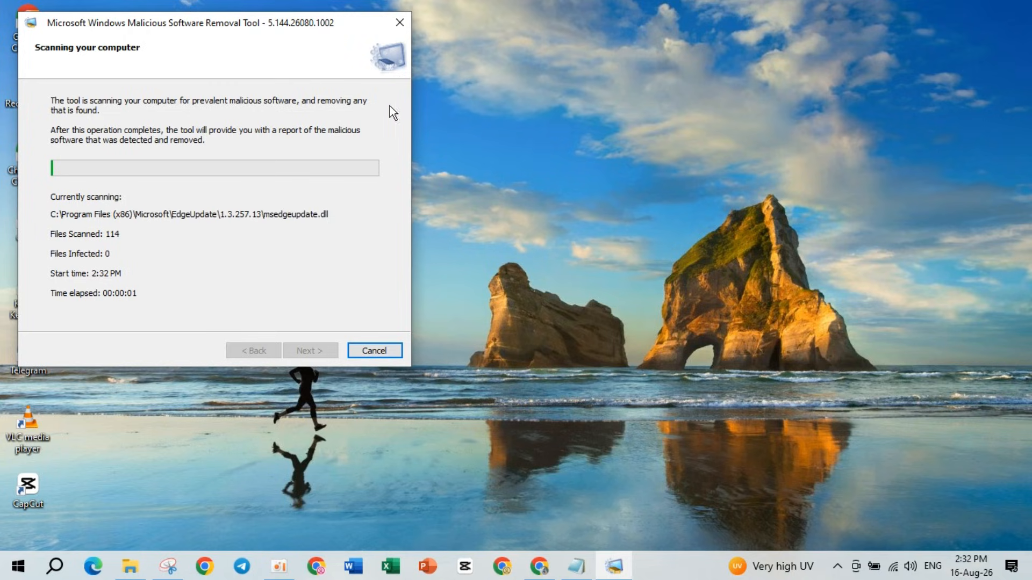
pyautogui.moveTo(301, 24); pyautogui.dragTo(562, 65)
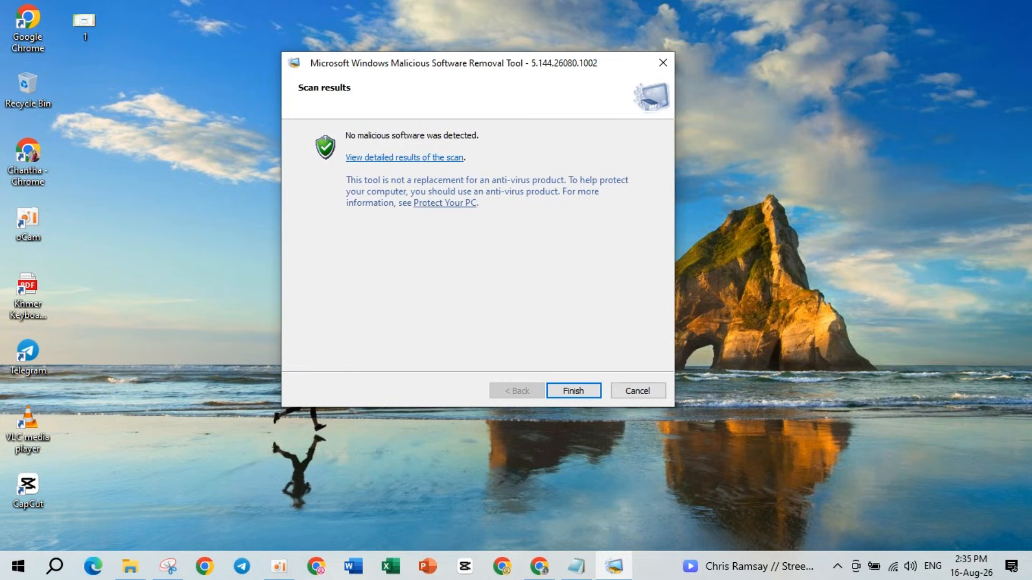
pyautogui.click(578, 395)
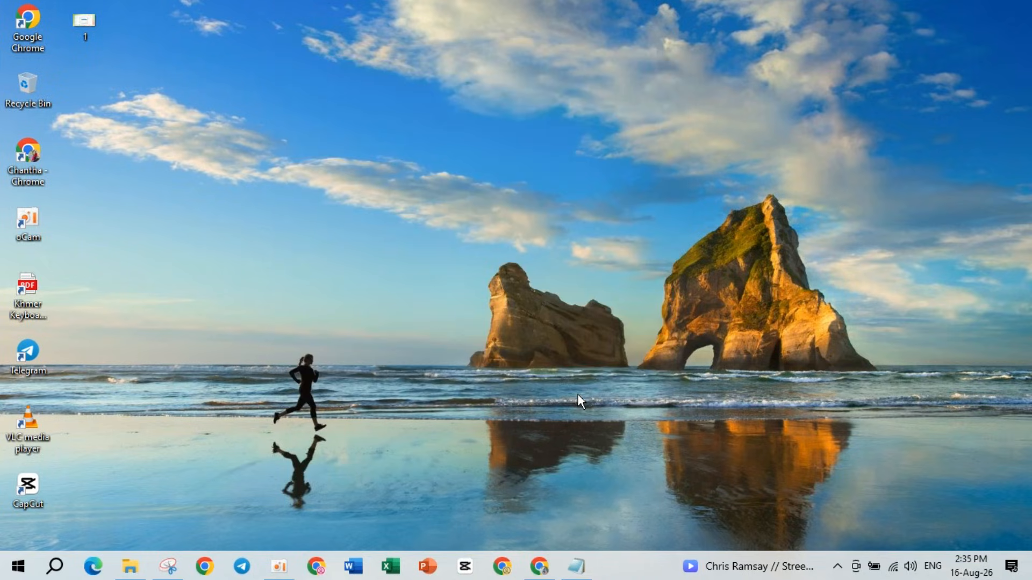
pyautogui.click(56, 566)
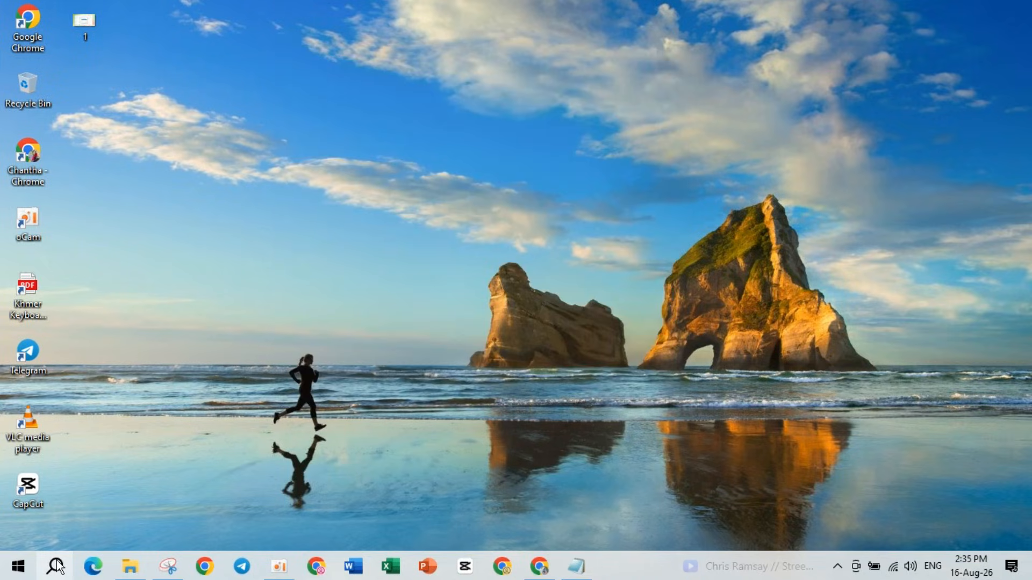
pyautogui.write('urs')
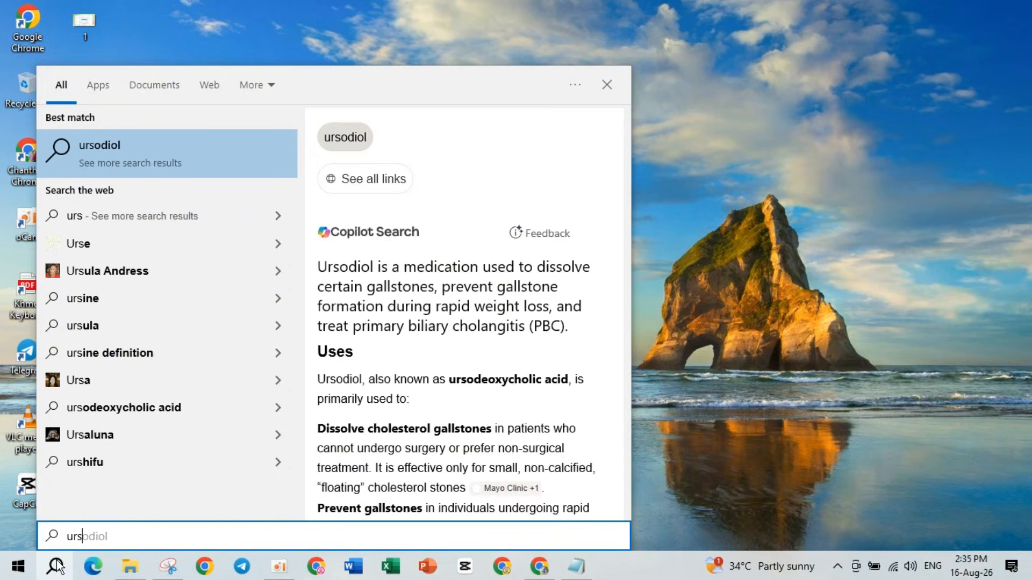
pyautogui.press('BackSpace')
pyautogui.press('BackSpace')
pyautogui.press('BackSpace')
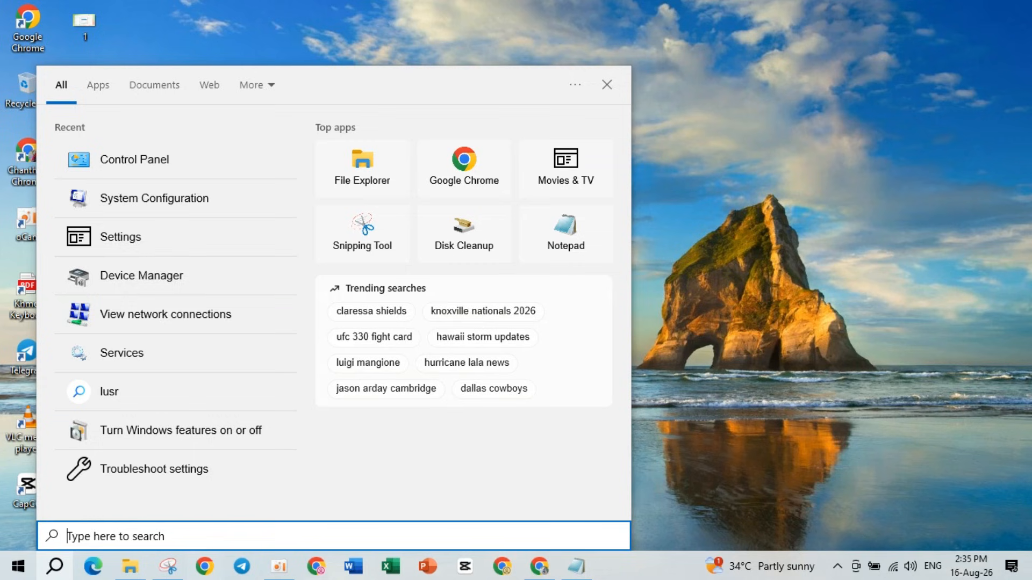
pyautogui.click(794, 510)
pyautogui.click(284, 561)
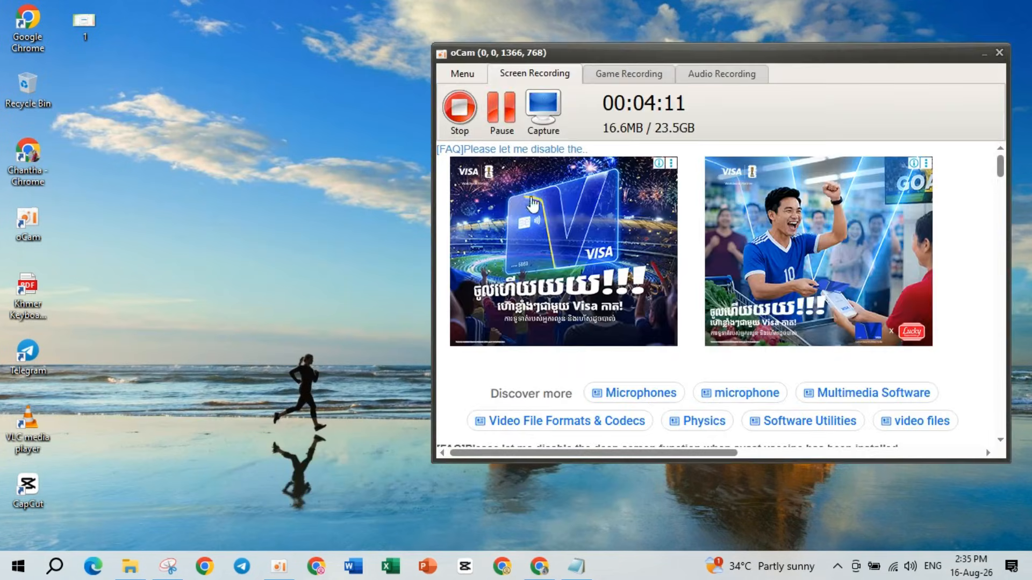
pyautogui.click(984, 53)
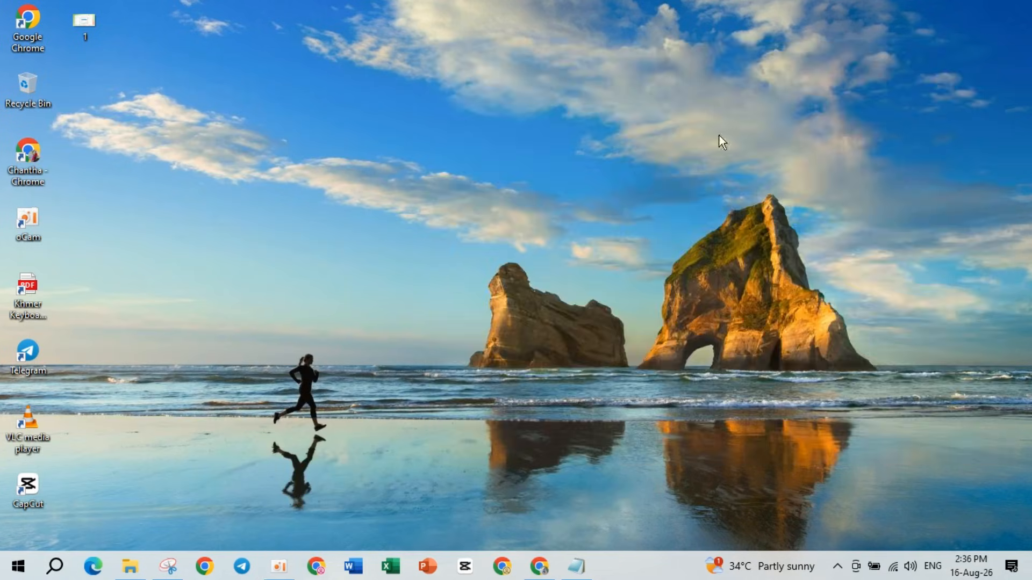
# - Search Windows for lusrmgr.msc, open the Local Users and Groups console and display its Users folder
pyautogui.click(55, 566)
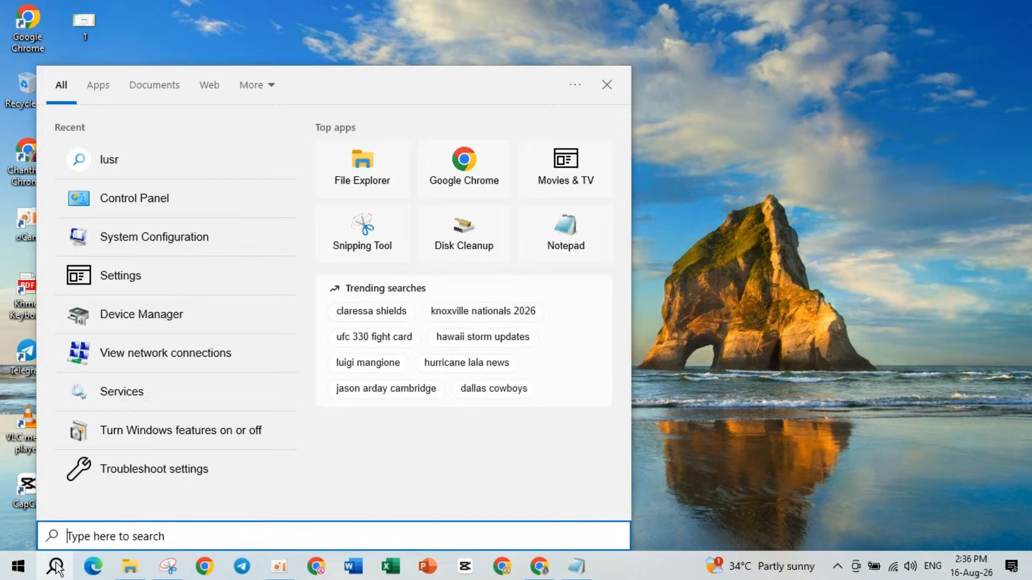
pyautogui.write('lus')
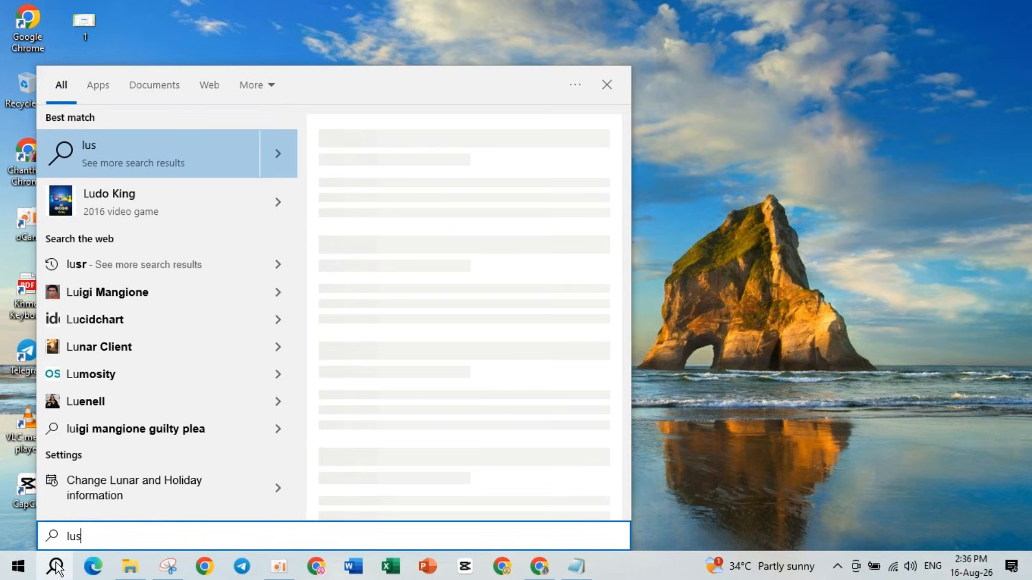
pyautogui.write('rmgr')
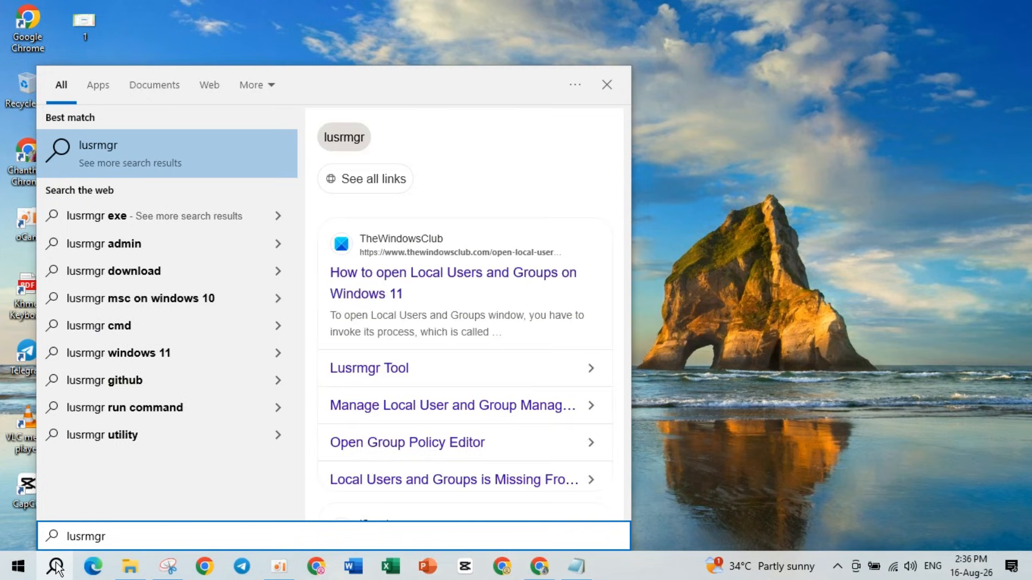
pyautogui.write('.m')
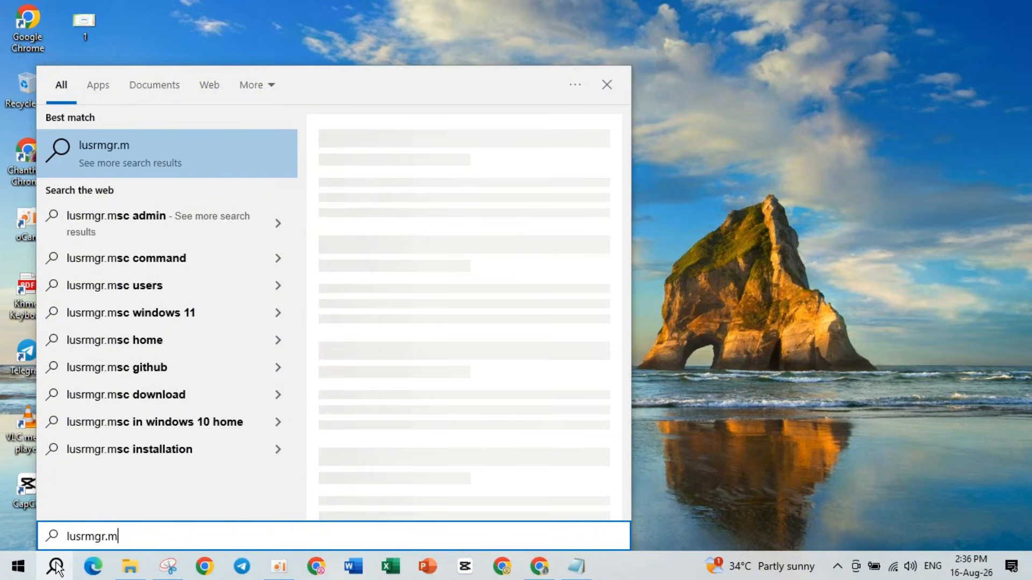
pyautogui.write('sc')
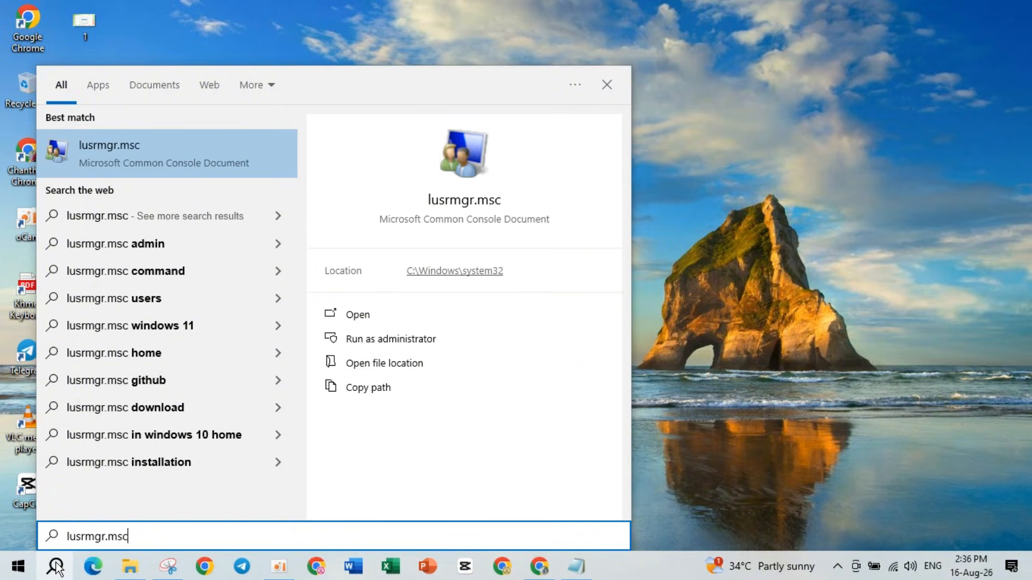
pyautogui.click(127, 156)
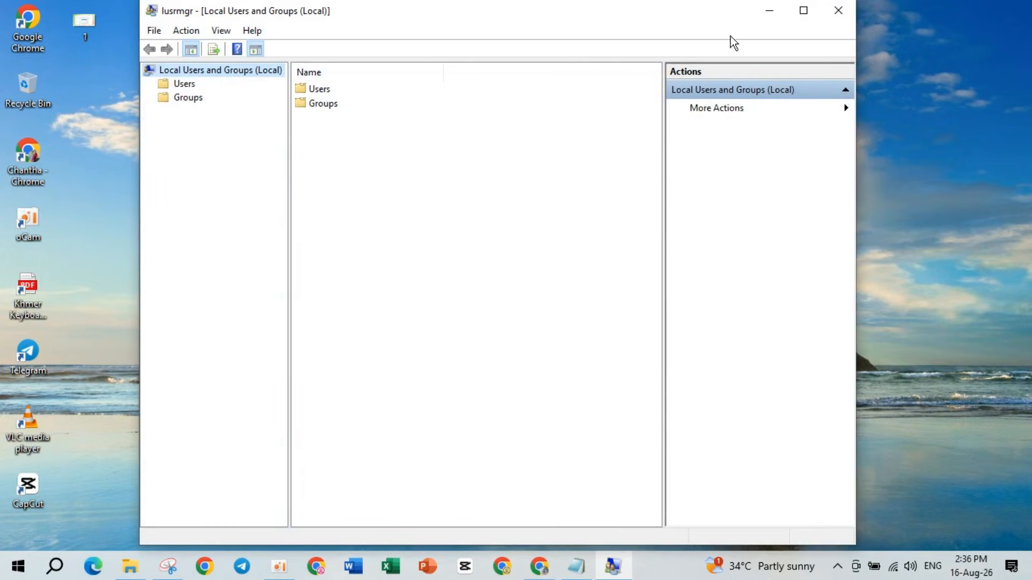
pyautogui.moveTo(640, 6); pyautogui.dragTo(645, 92)
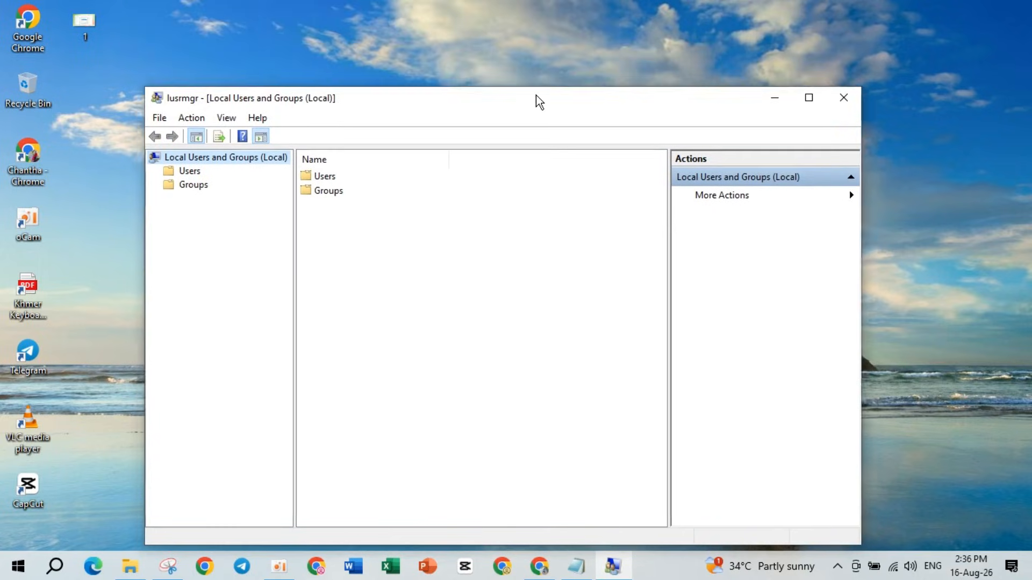
pyautogui.moveTo(537, 95); pyautogui.dragTo(545, 37)
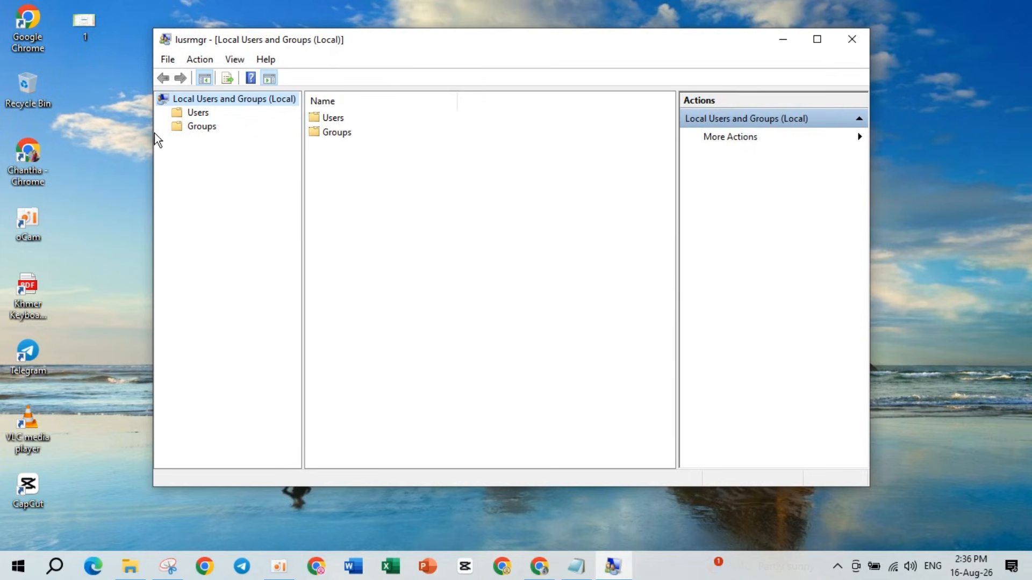
pyautogui.click(198, 113)
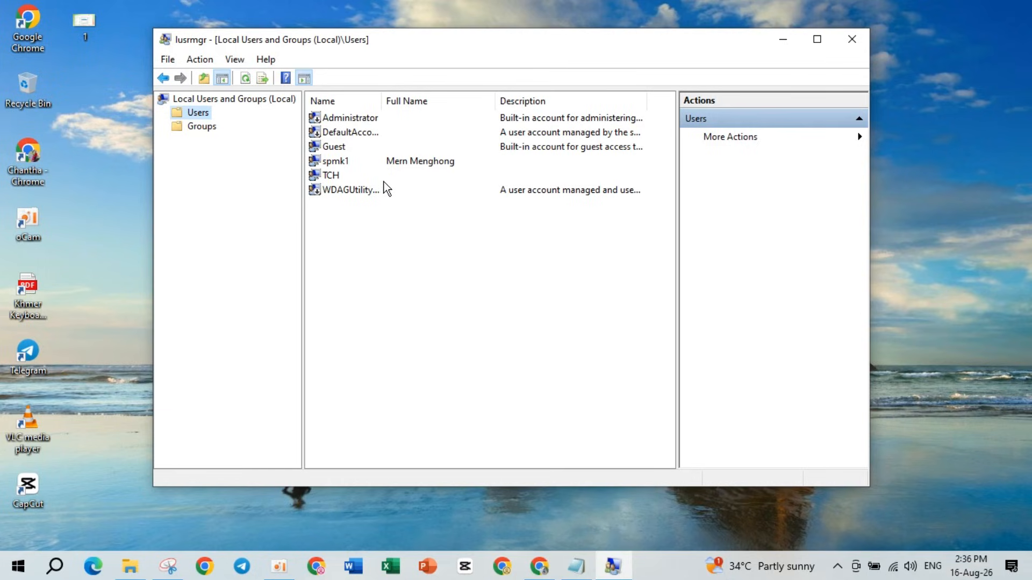
# - Examine the general properties of the TCH and Guest accounts, closing each dialog without changes
pyautogui.click(368, 176)
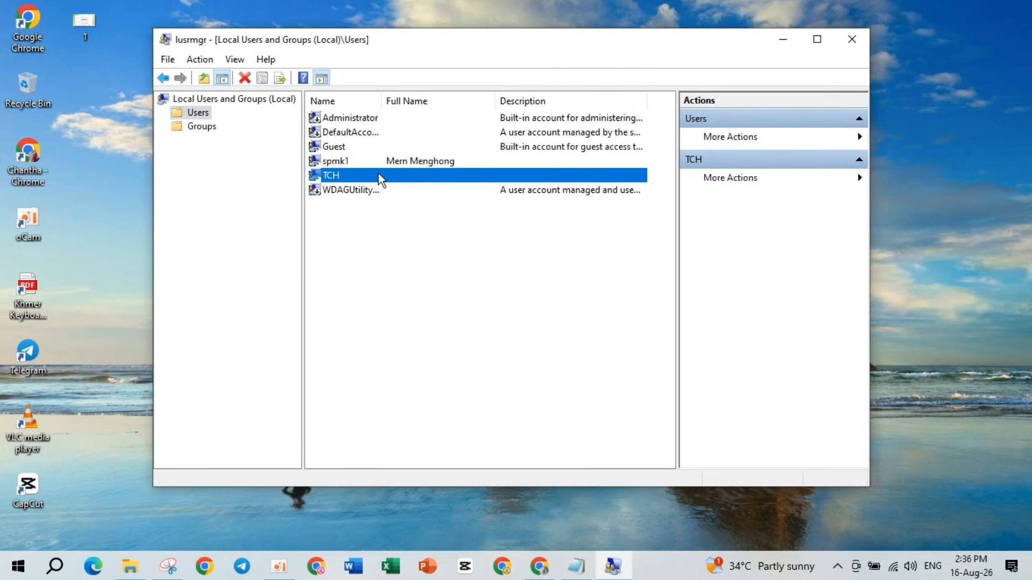
pyautogui.doubleClick(379, 174)
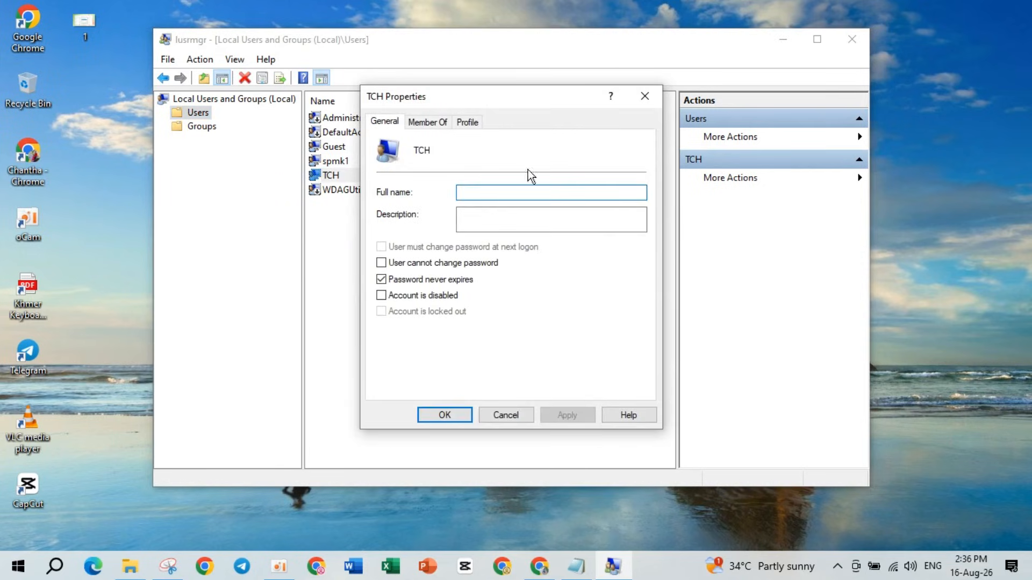
pyautogui.click(645, 96)
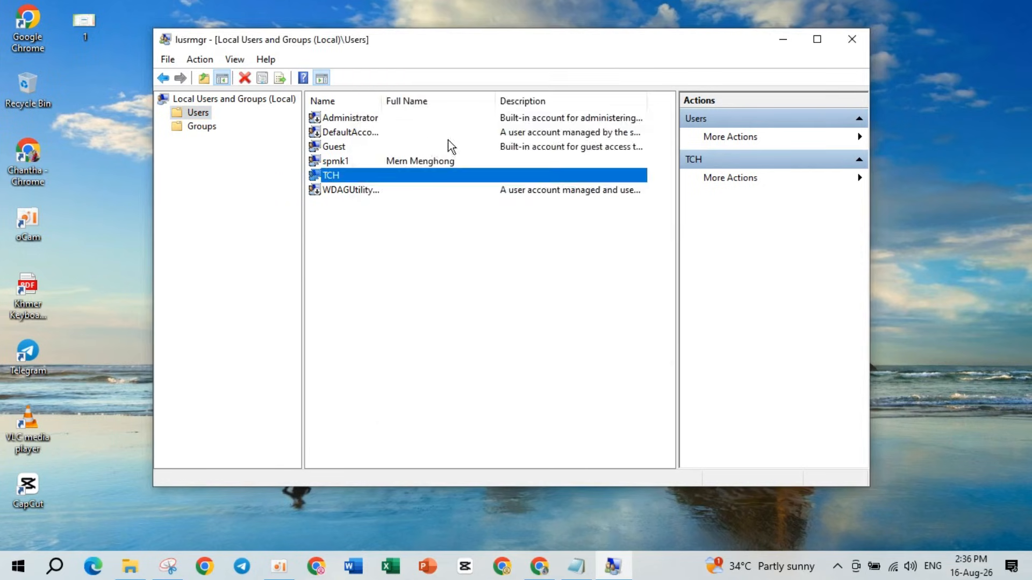
pyautogui.doubleClick(349, 147)
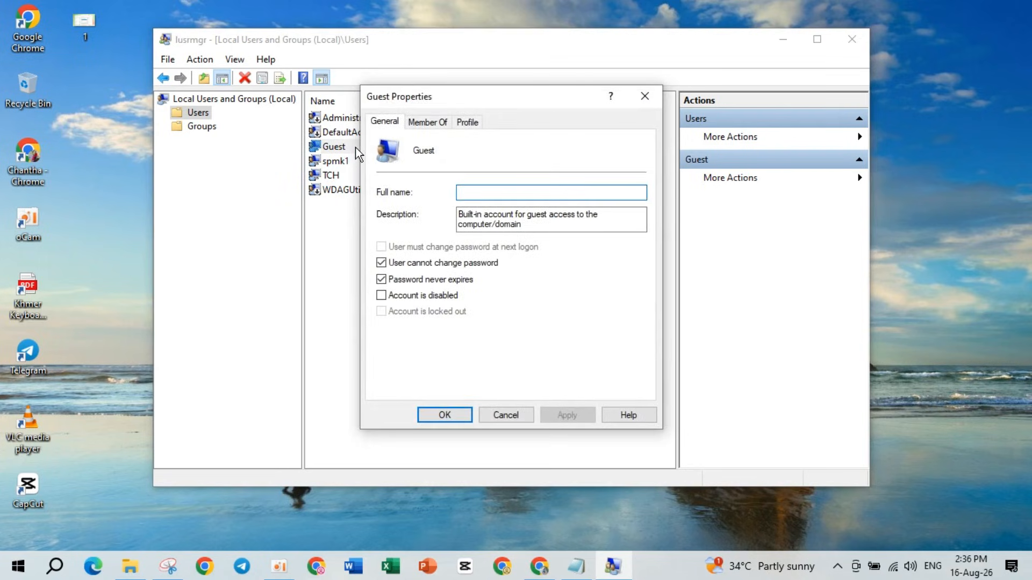
pyautogui.click(646, 102)
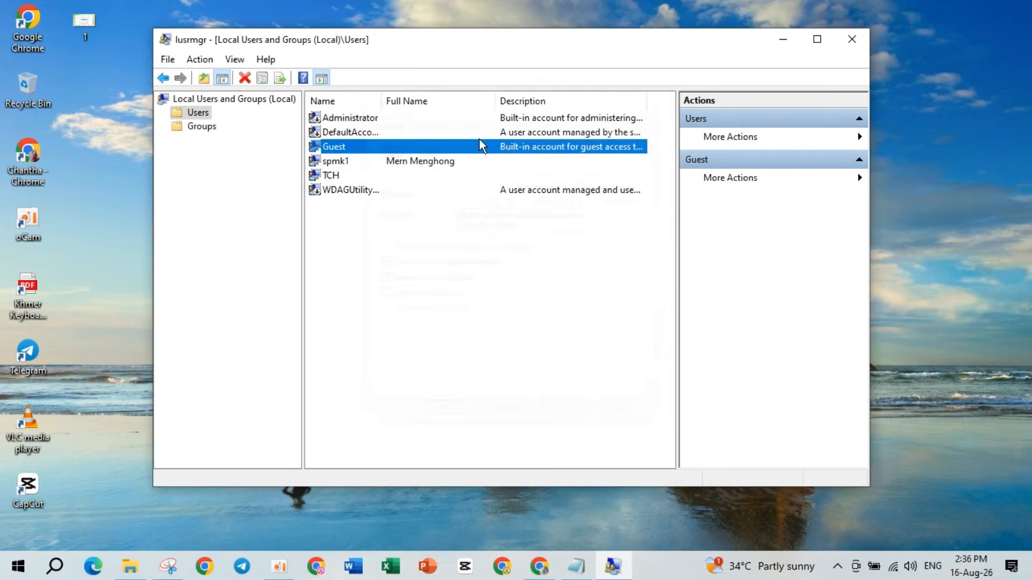
# - Enable "Password never expires" in the properties of the spmk1 account and apply the change
pyautogui.doubleClick(375, 165)
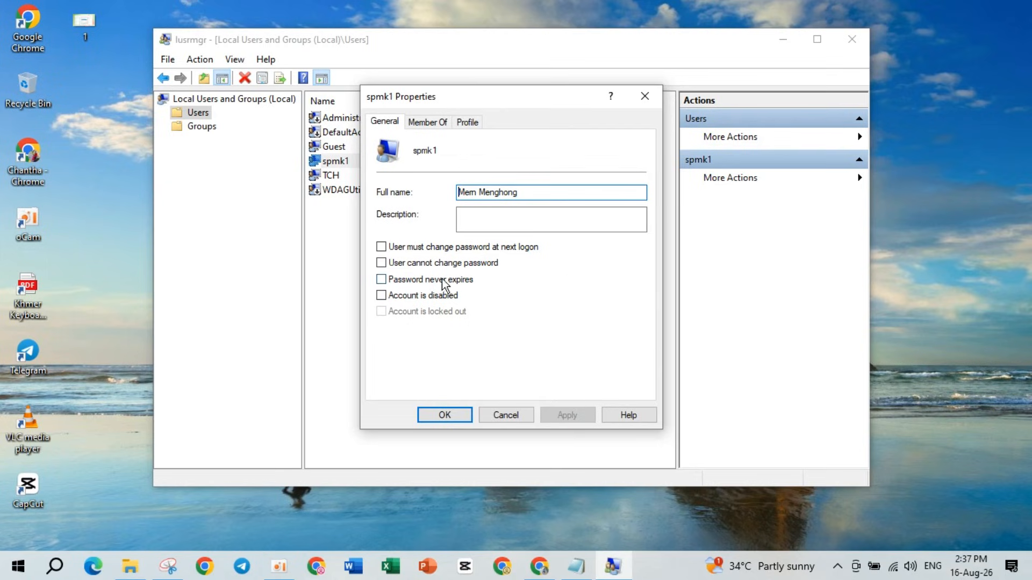
pyautogui.click(381, 279)
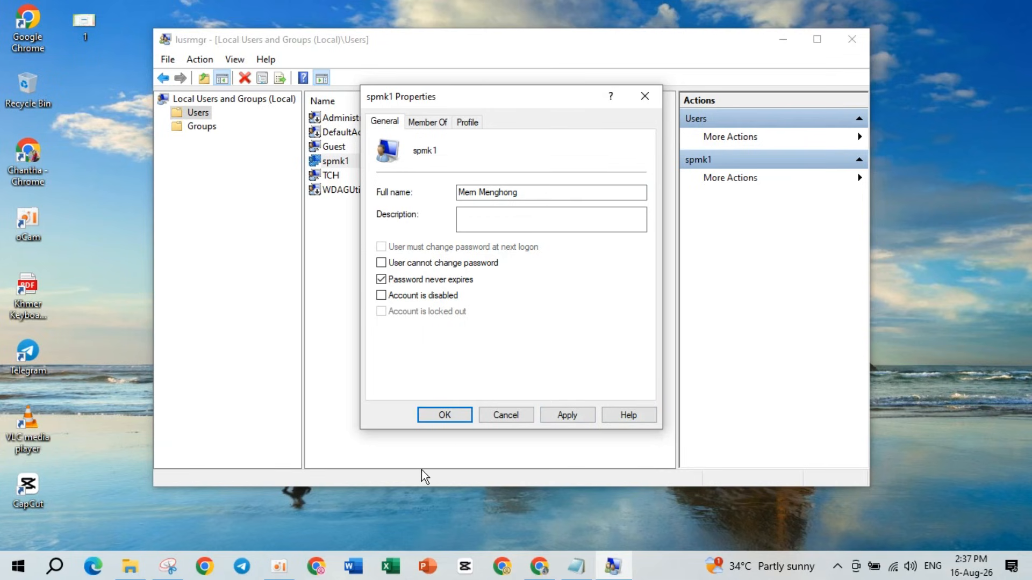
pyautogui.click(279, 566)
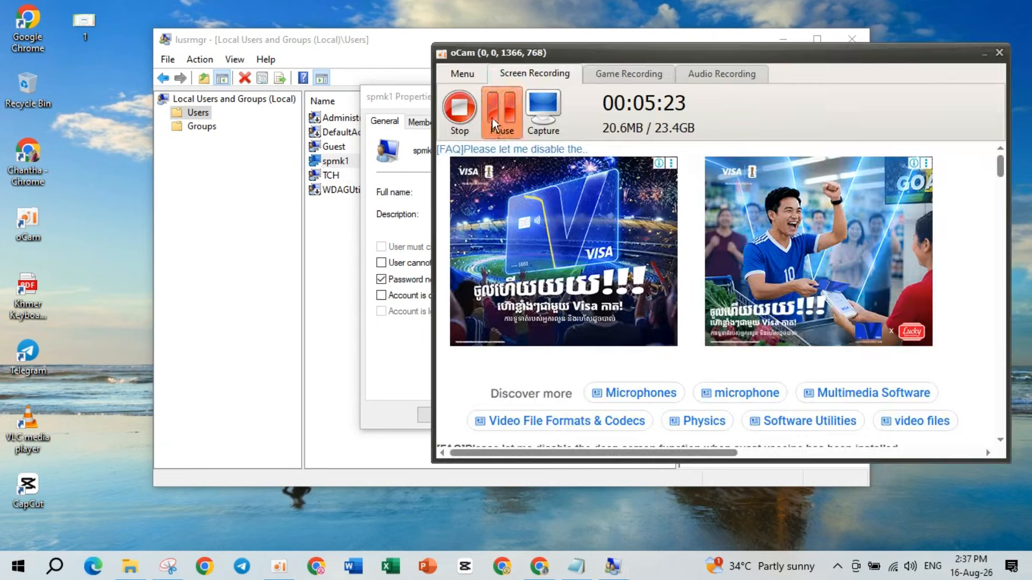
pyautogui.click(978, 55)
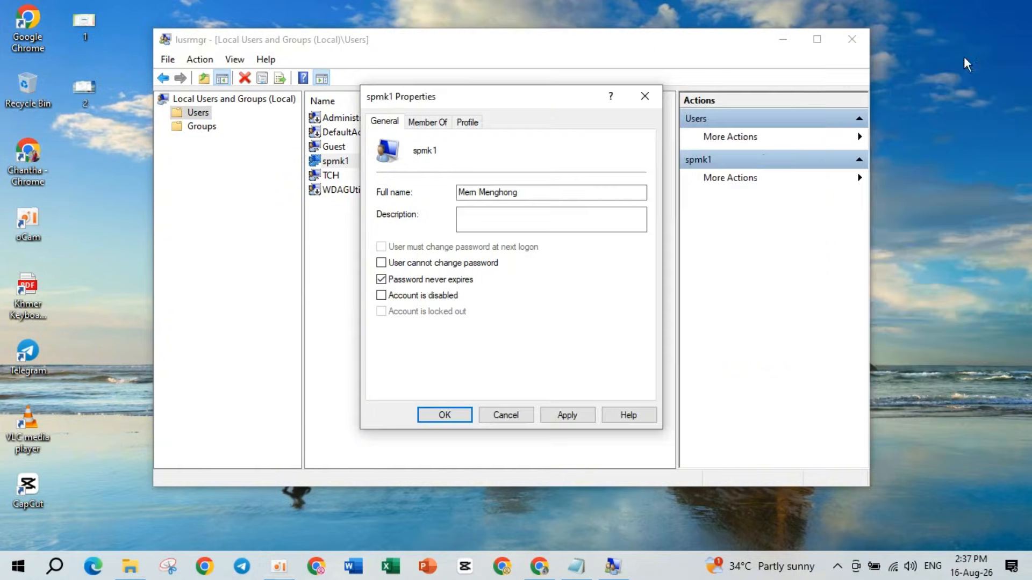
pyautogui.click(559, 416)
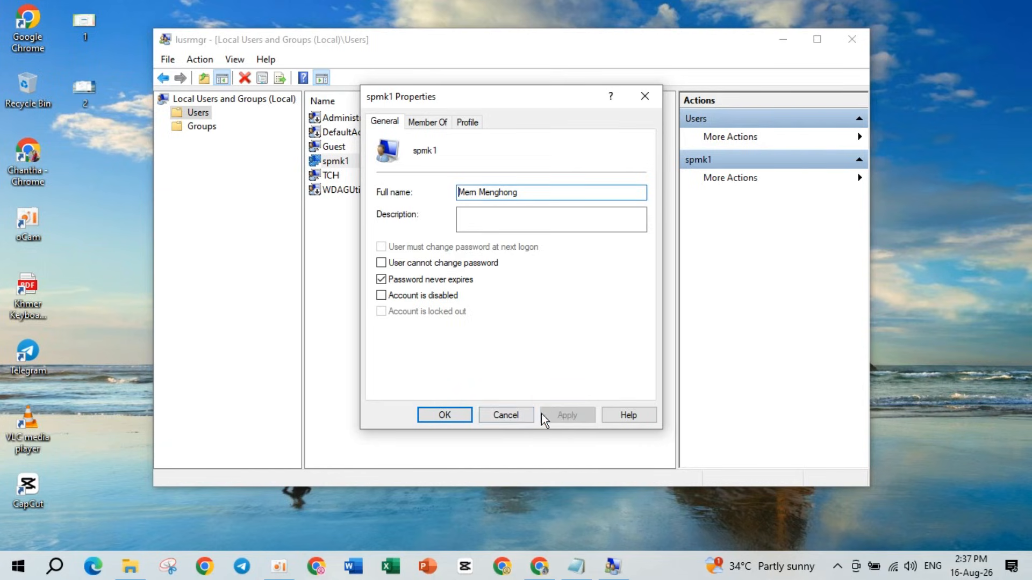
pyautogui.click(458, 415)
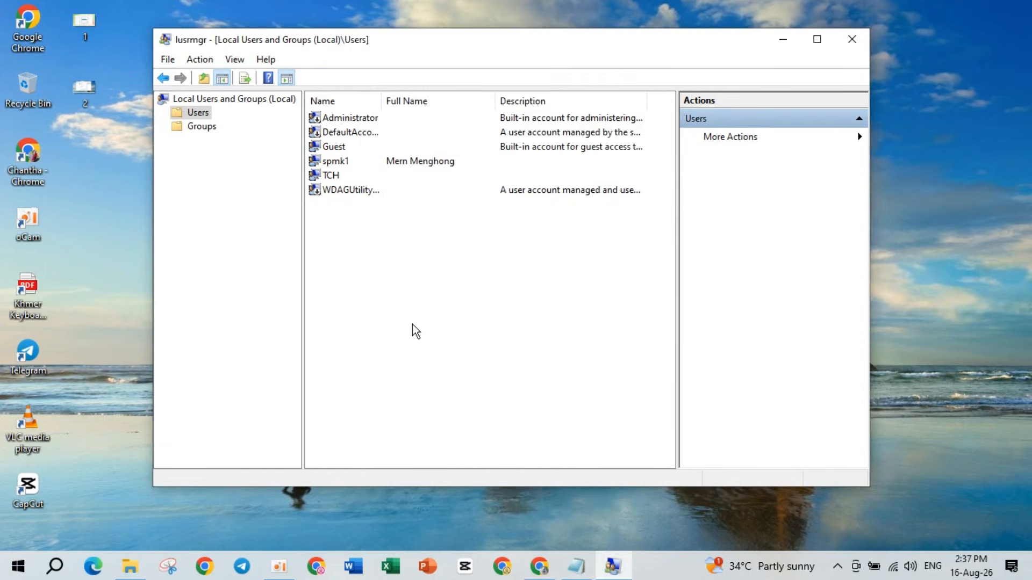
# - Minimize the Local Users and Groups console and bring up the Windows option to restart the computer
pyautogui.click(788, 39)
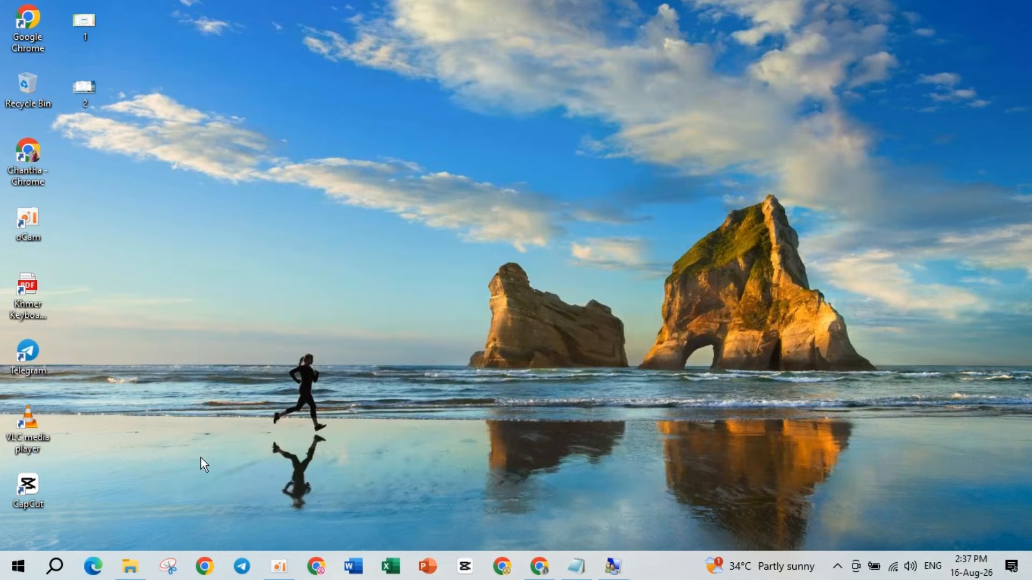
pyautogui.rightClick(18, 566)
pyautogui.moveTo(211, 521)
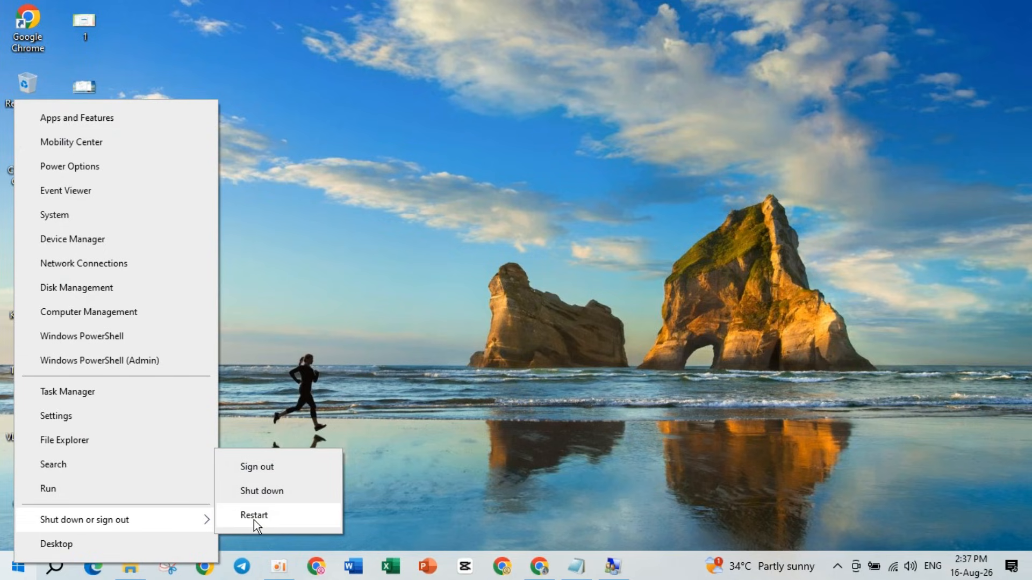